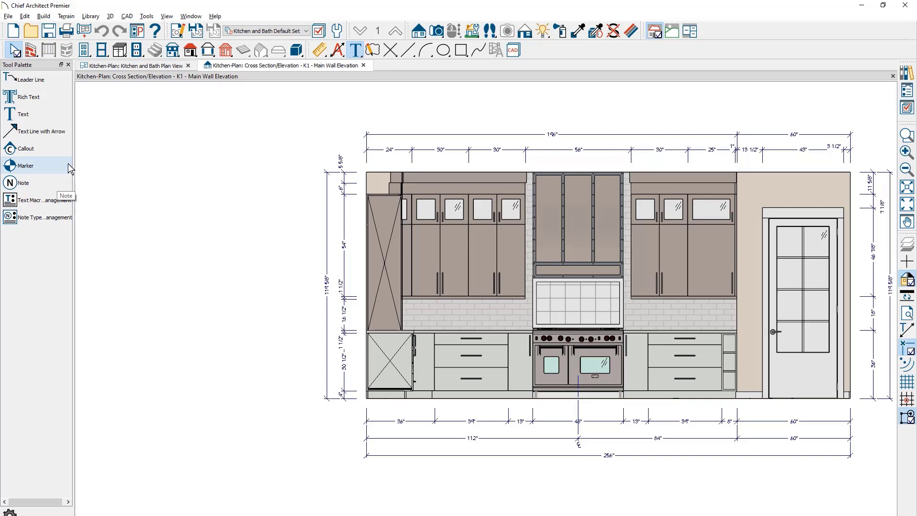
Place a note on the crown molding above the left upper cabinets and enter the text CROWN MOLDING
{"action": "left_click", "coordinate": [127, 18]}
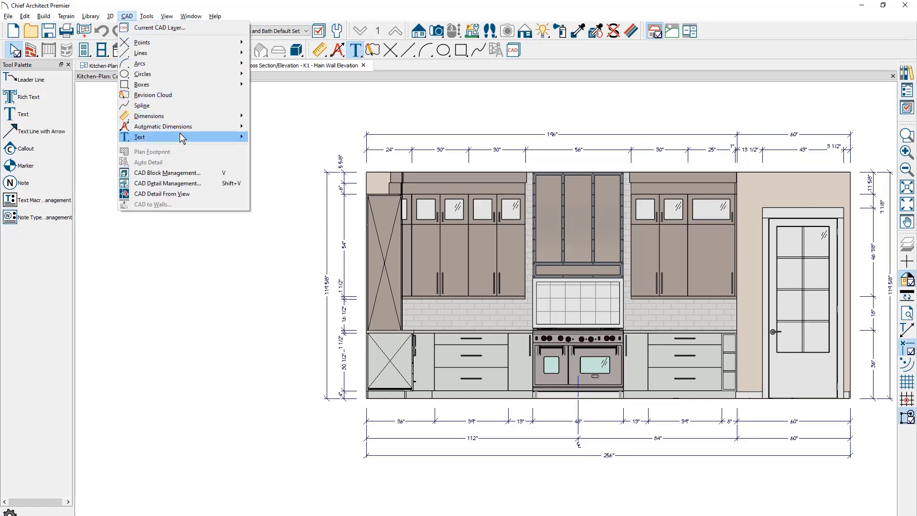
{"action": "mouse_move", "coordinate": [180, 135]}
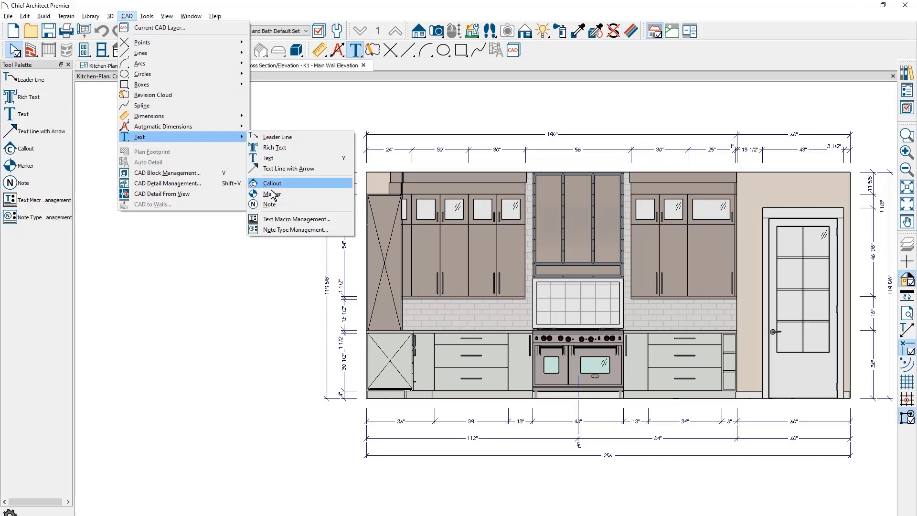
{"action": "left_click", "coordinate": [293, 205]}
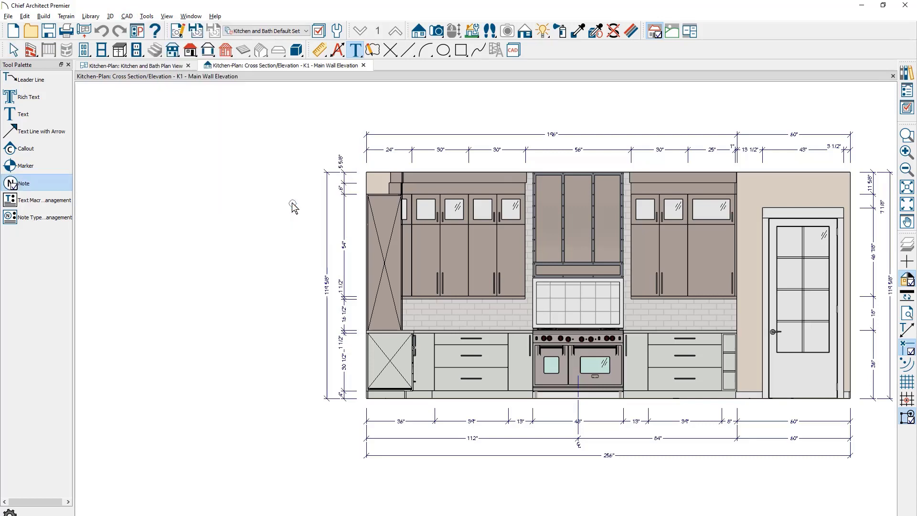
{"action": "left_click", "coordinate": [420, 183]}
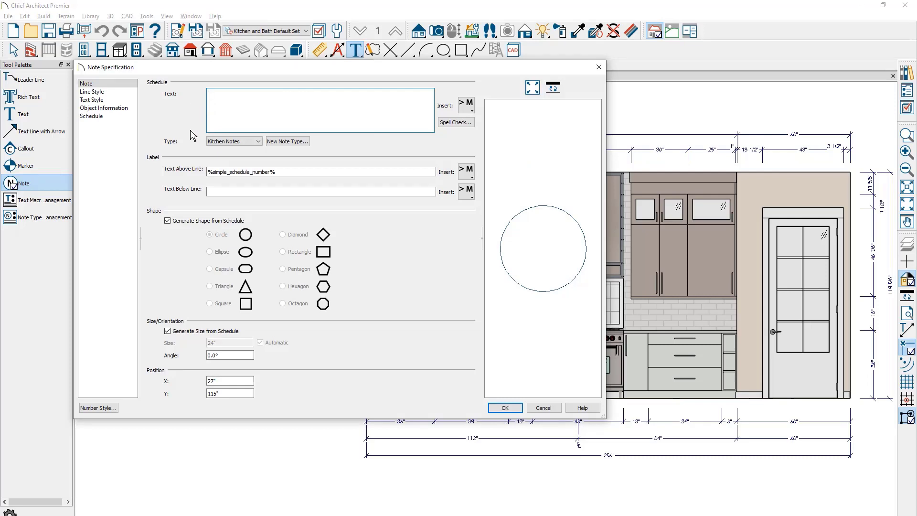
{"action": "left_click", "coordinate": [259, 141]}
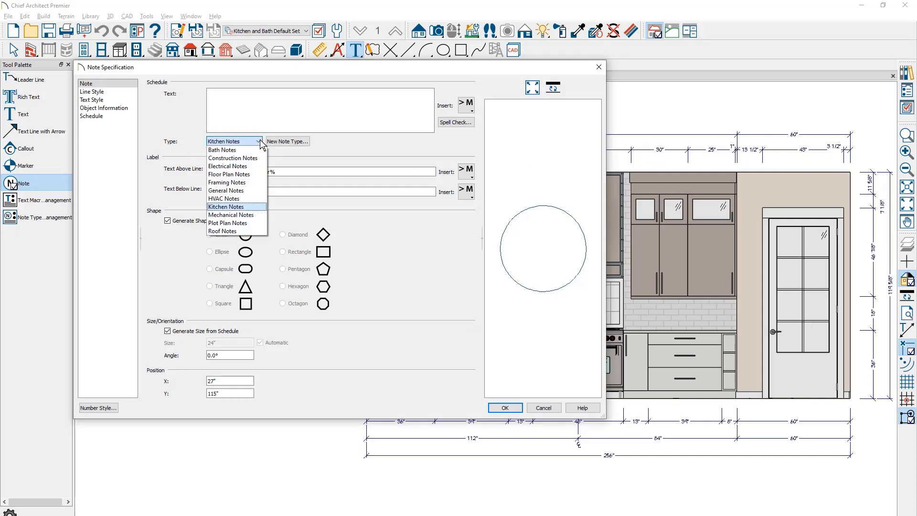
{"action": "left_click", "coordinate": [261, 144]}
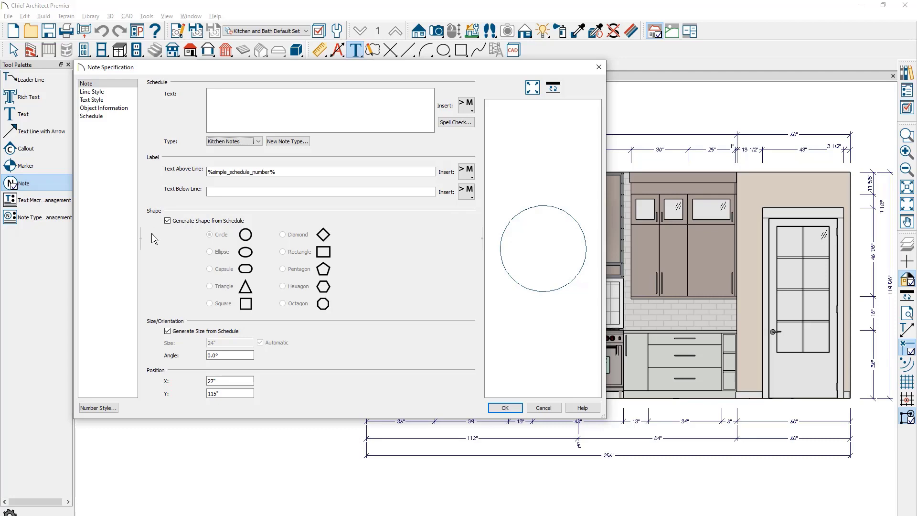
{"action": "left_click", "coordinate": [244, 105]}
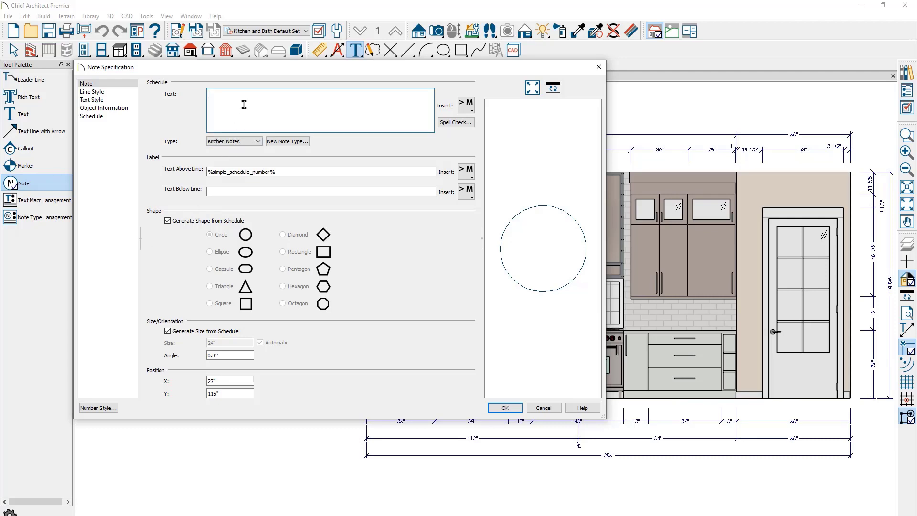
{"action": "type", "text": "CROWN MOLDING"}
Keep the crown molding note as Kitchen Notes with its shape generated from the schedule, and accept the note
{"action": "left_click", "coordinate": [259, 142]}
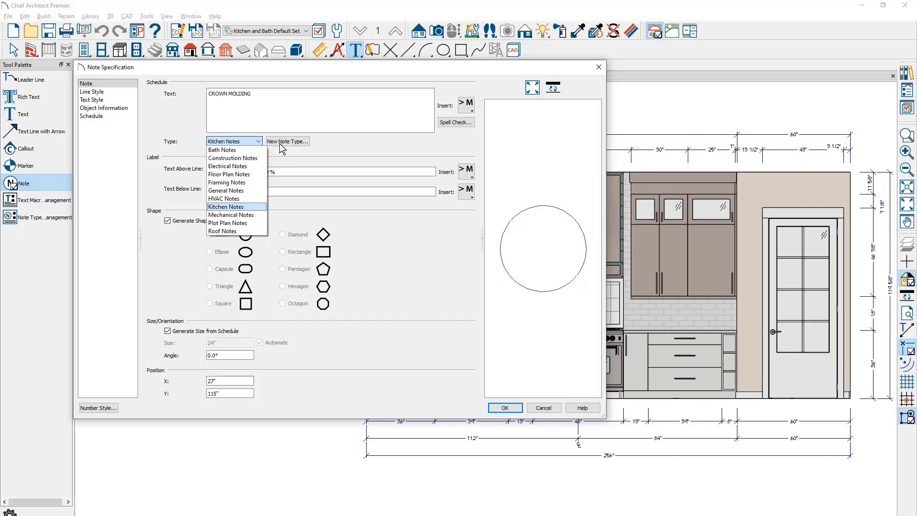
{"action": "left_click", "coordinate": [342, 147]}
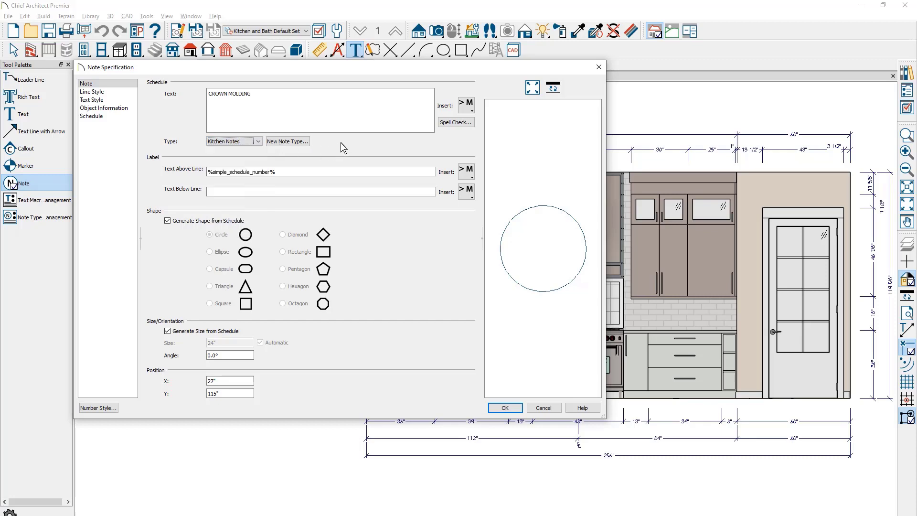
{"action": "left_click", "coordinate": [320, 169]}
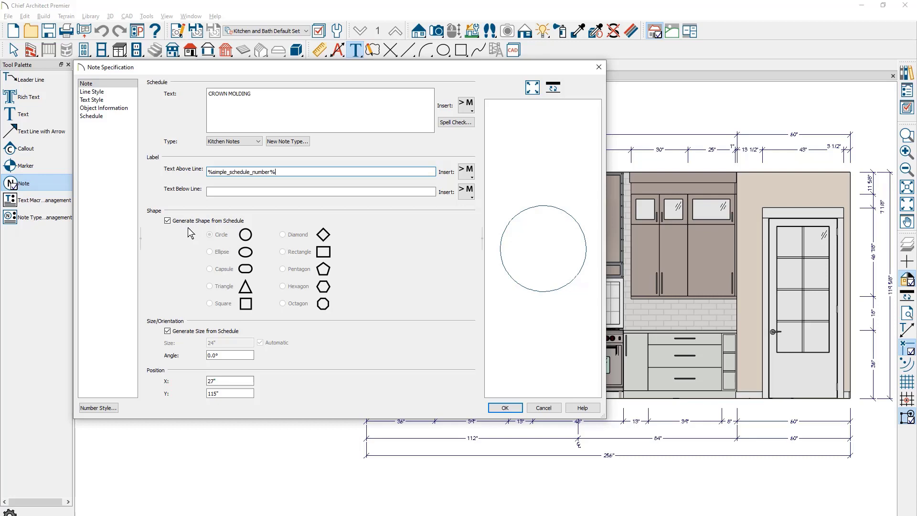
{"action": "left_click", "coordinate": [170, 222]}
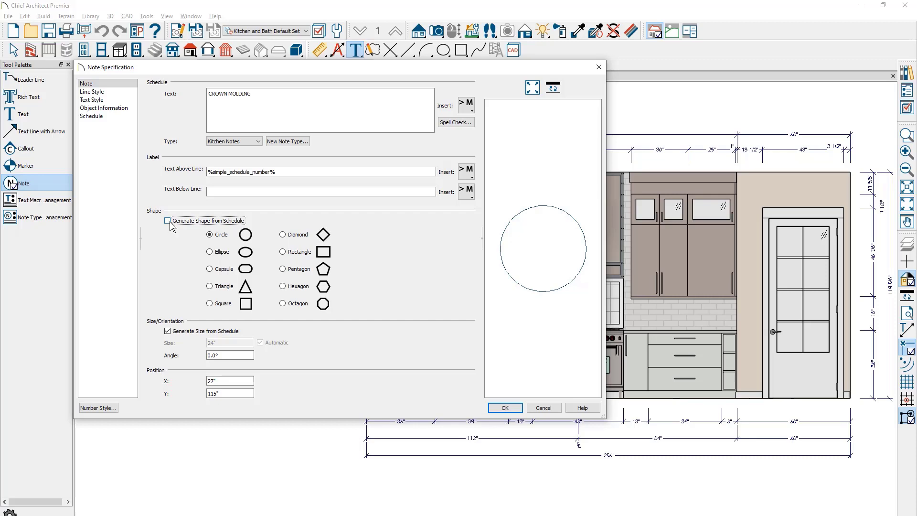
{"action": "left_click", "coordinate": [170, 221]}
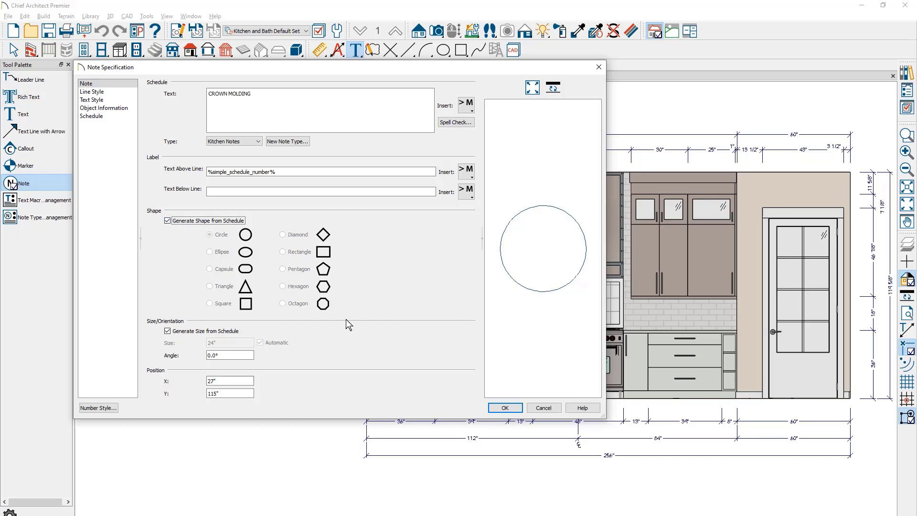
{"action": "left_click", "coordinate": [505, 409]}
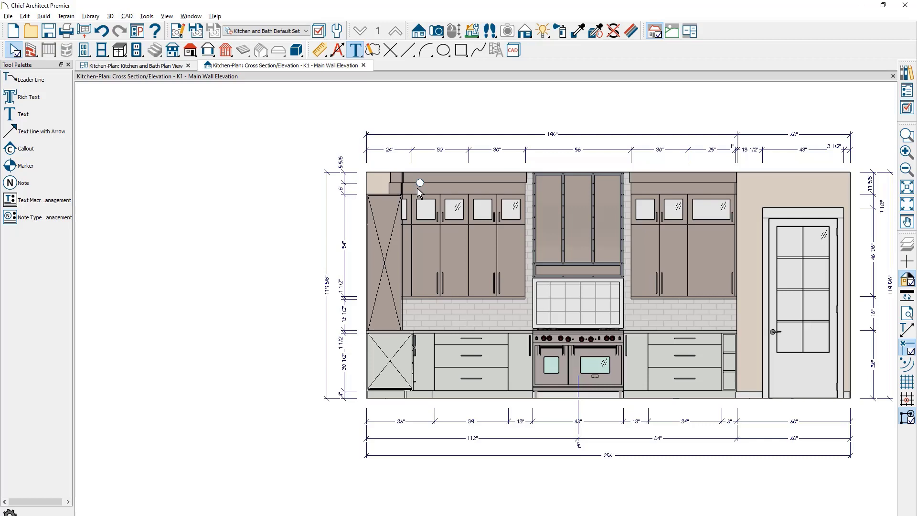
Place a note schedule in the empty area left of the wall elevation
{"action": "left_click", "coordinate": [149, 17]}
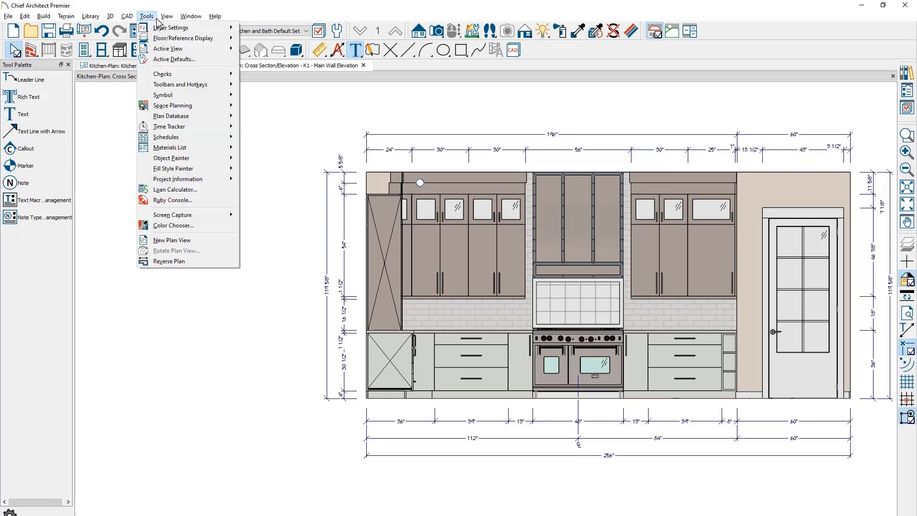
{"action": "mouse_move", "coordinate": [208, 137]}
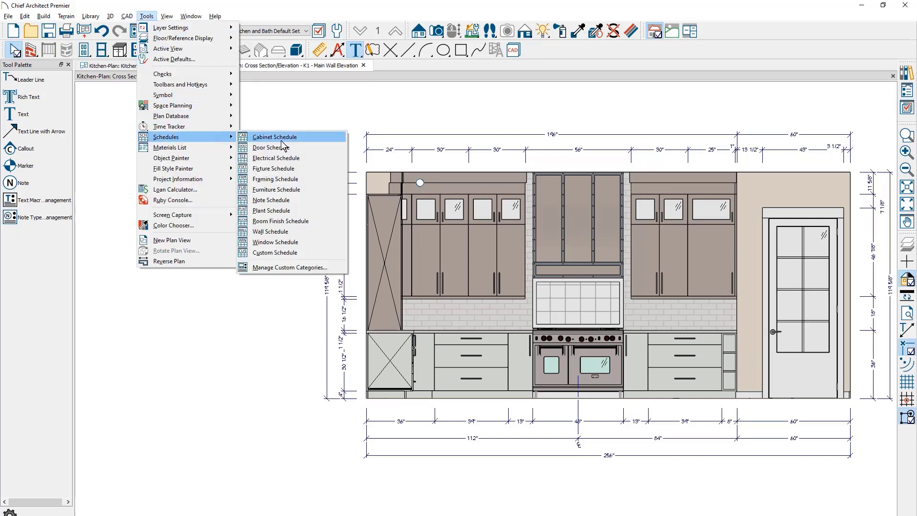
{"action": "left_click", "coordinate": [303, 201]}
{"action": "left_click", "coordinate": [302, 200]}
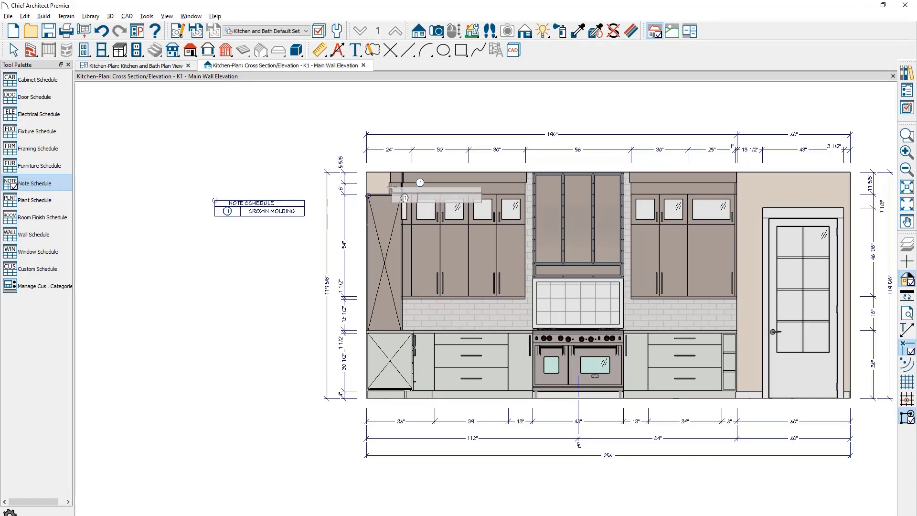
Add a note on the range hood with the text CUSTOM COOK HOOD
{"action": "left_click", "coordinate": [356, 50]}
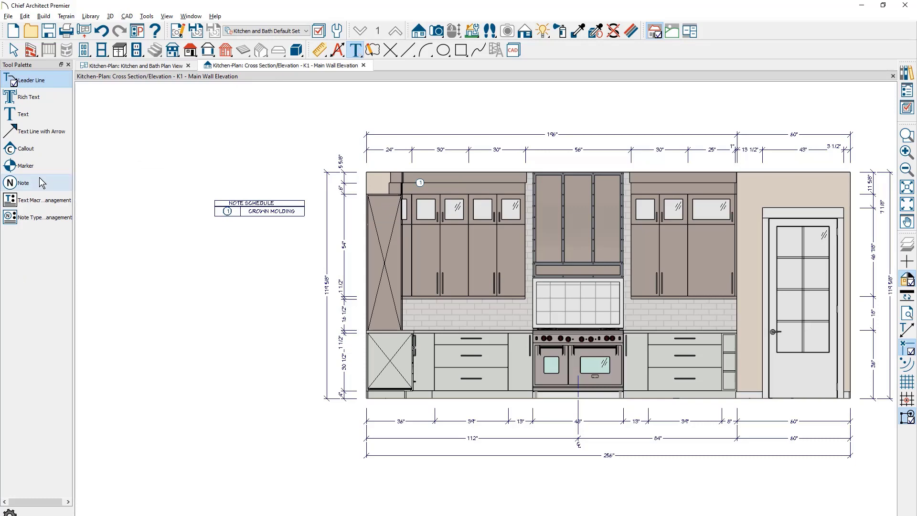
{"action": "left_click", "coordinate": [11, 183]}
{"action": "left_click", "coordinate": [604, 199]}
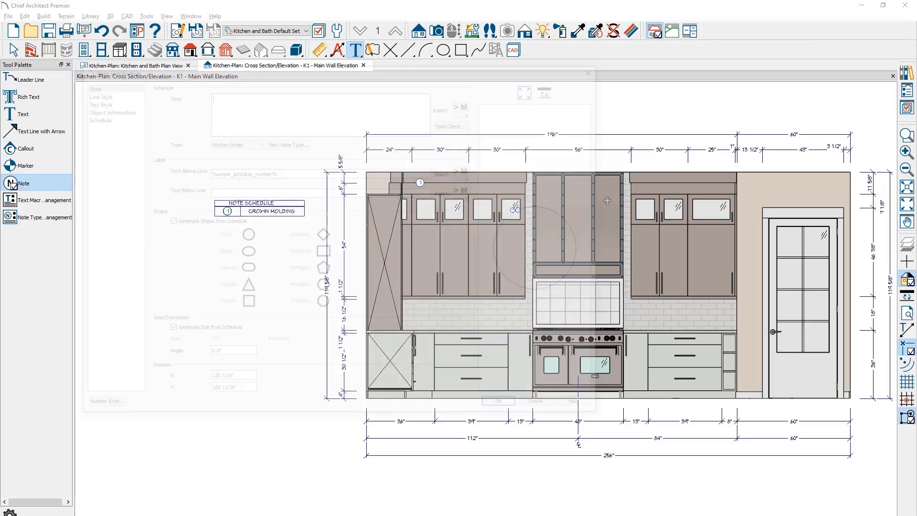
{"action": "type", "text": "CUSTOM COOK HOOD"}
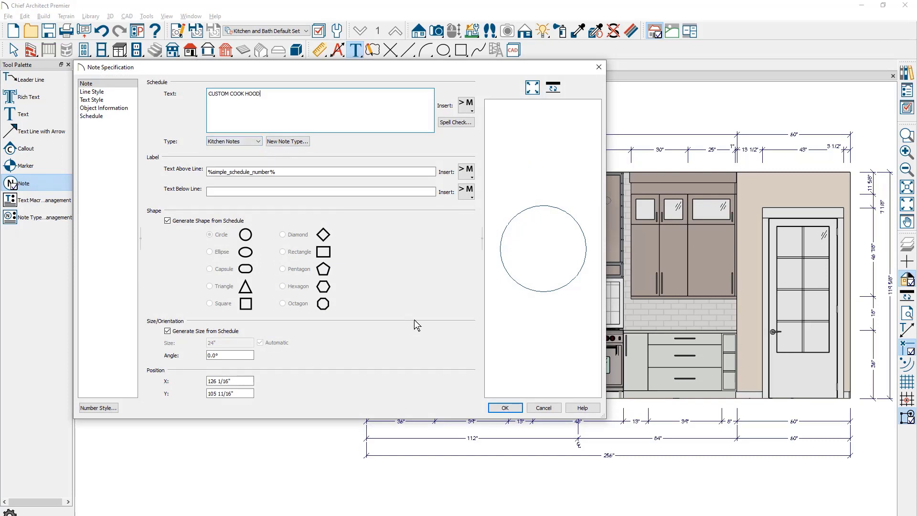
{"action": "left_click", "coordinate": [497, 406]}
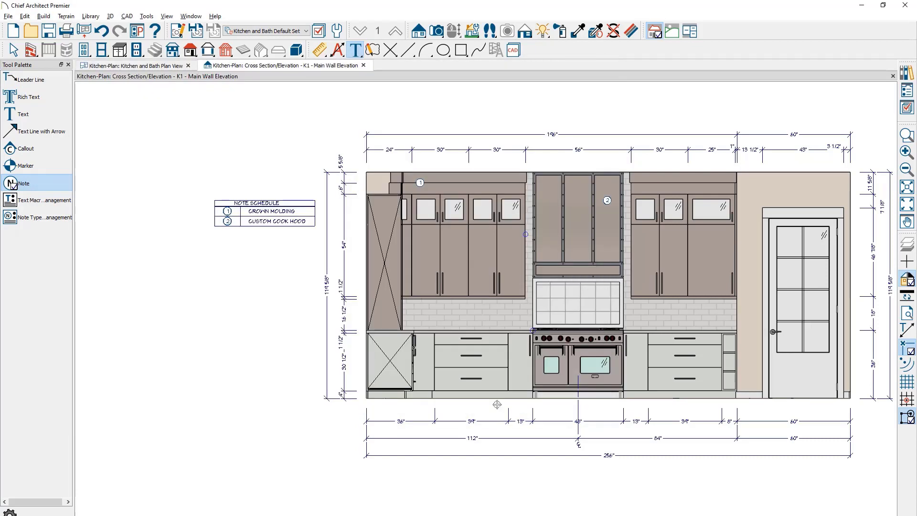
Copy the cook hood note onto the rightmost glass cabinet door and set its text to HOPPER DOOR W/ RAIN WATER GLASS
{"action": "key", "text": "space"}
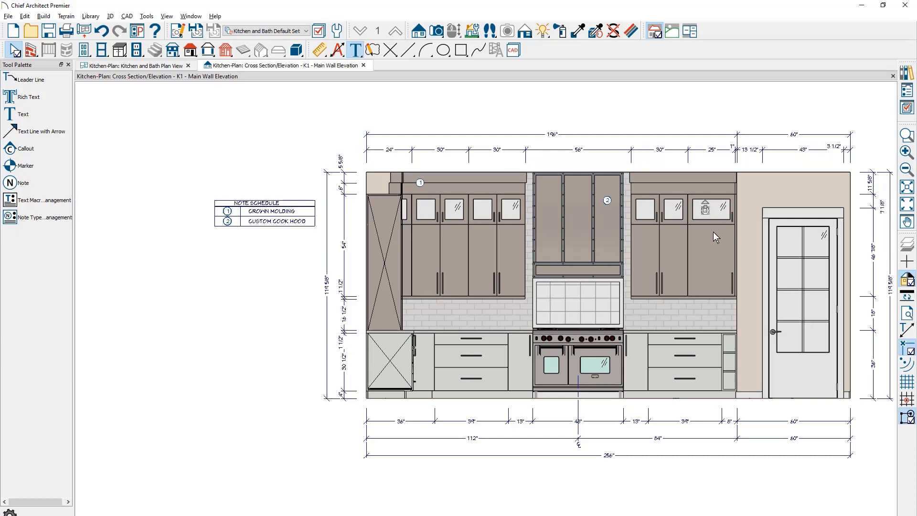
{"action": "double_click", "coordinate": [607, 201]}
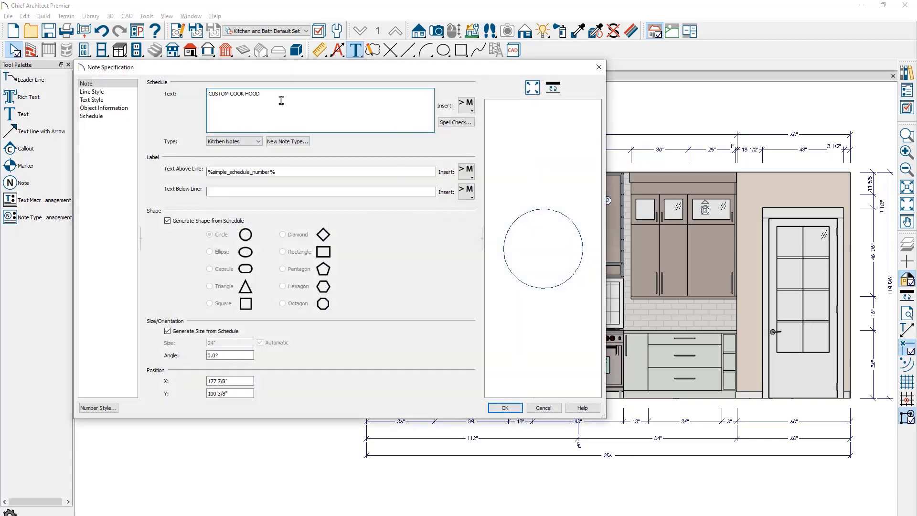
{"action": "left_click_drag", "start_coordinate": [282, 100], "coordinate": [195, 96]}
{"action": "type", "text": "HOPPER DOOR W/ RAIN WATER GLASS"}
{"action": "left_click", "coordinate": [501, 407]}
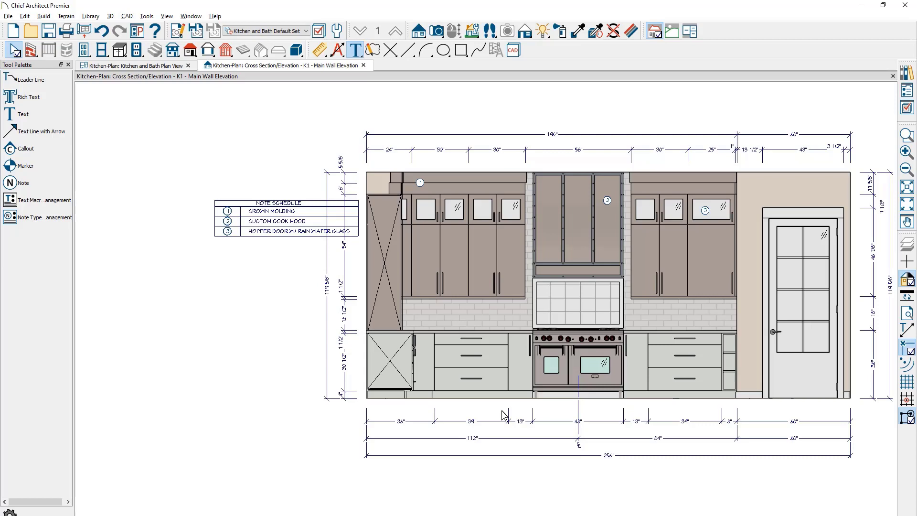
Copy the hopper door note onto the glass-door upper cabinets left of the range hood
{"action": "left_click", "coordinate": [671, 210]}
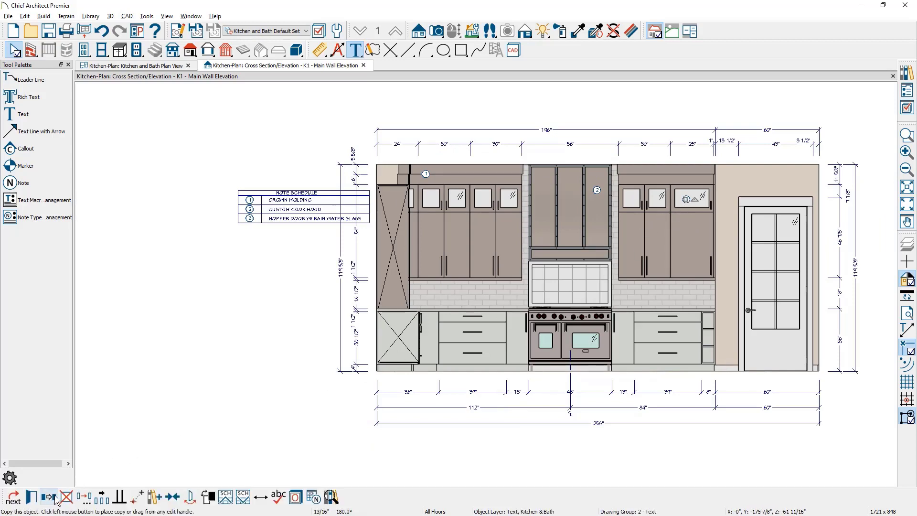
{"action": "left_click", "coordinate": [49, 497]}
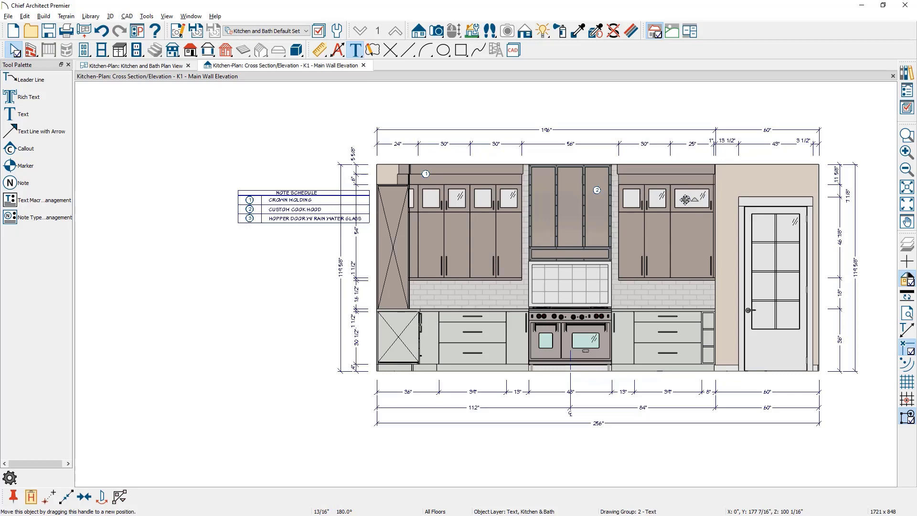
{"action": "left_click_drag", "start_coordinate": [666, 199], "coordinate": [484, 199]}
{"action": "key", "text": "Escape"}
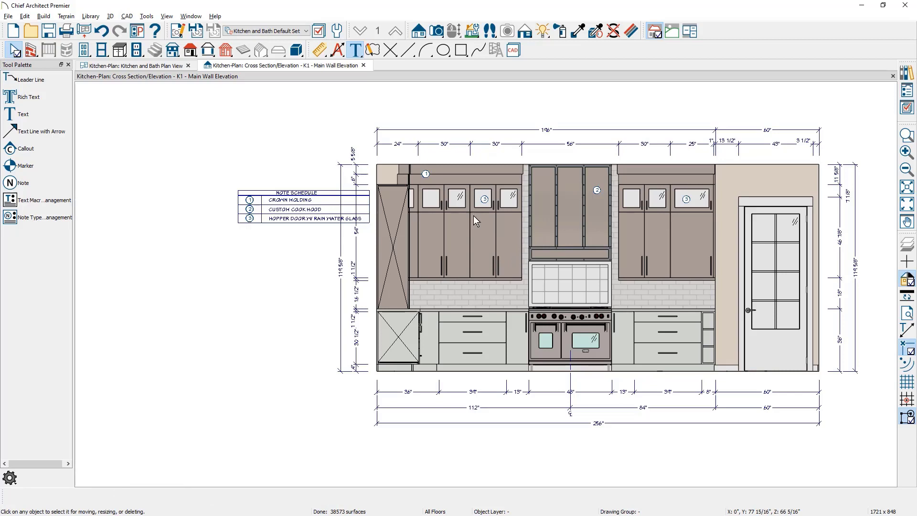
Move the note schedule farther left so it clears the elevation's vertical dimensions
{"action": "left_click", "coordinate": [310, 201]}
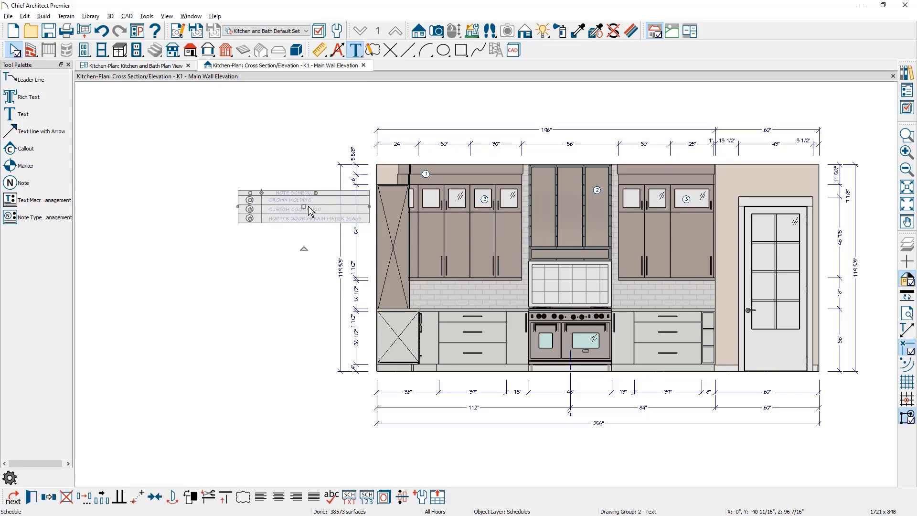
{"action": "left_click_drag", "start_coordinate": [308, 209], "coordinate": [263, 220]}
{"action": "key", "text": "Escape"}
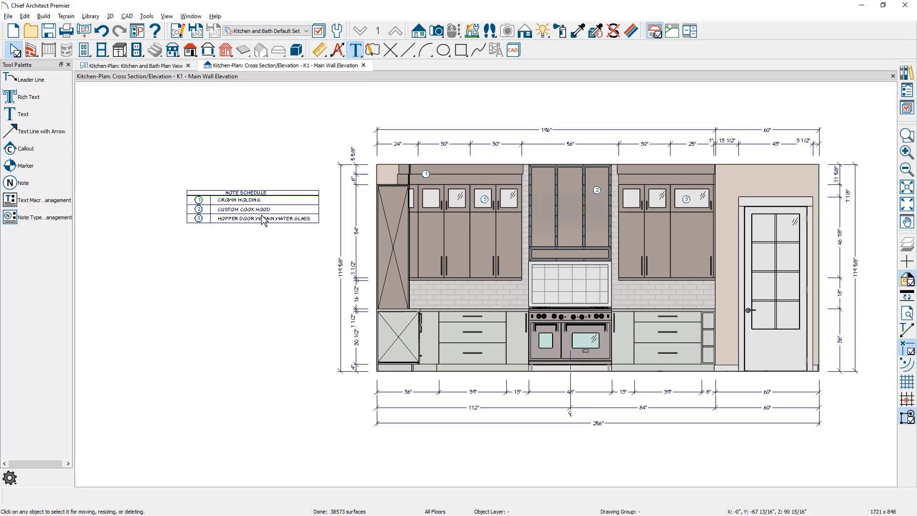
Add a note on the backsplash right of the range with the text OGEE EDGE PROFILE
{"action": "left_click", "coordinate": [14, 183]}
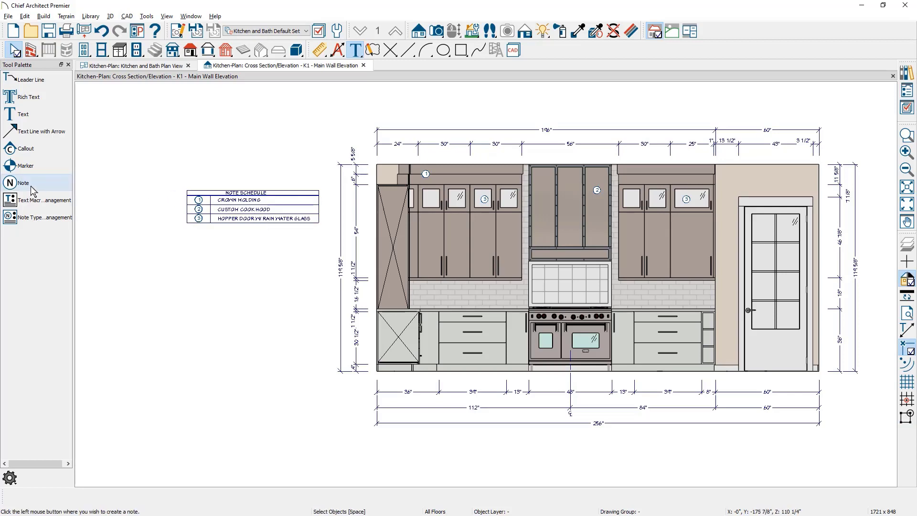
{"action": "left_click", "coordinate": [646, 296]}
{"action": "key", "text": "ctrl+v"}
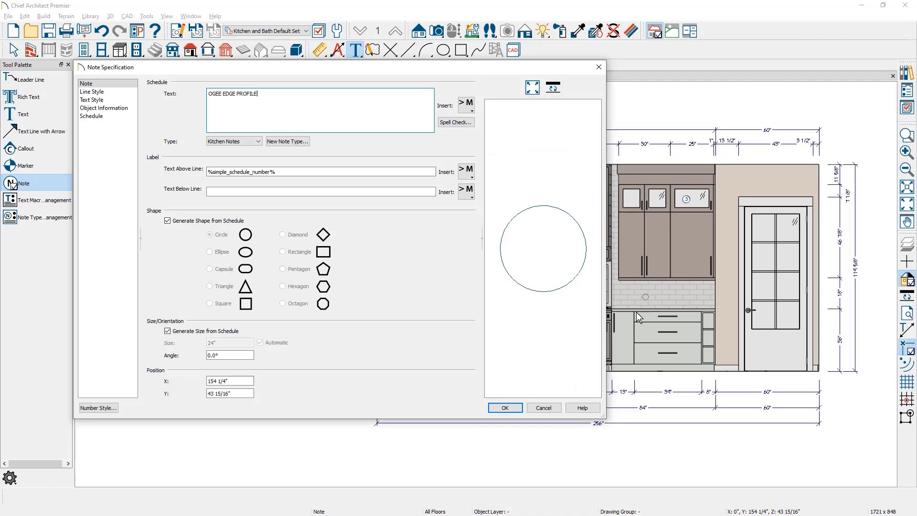
{"action": "left_click", "coordinate": [519, 409]}
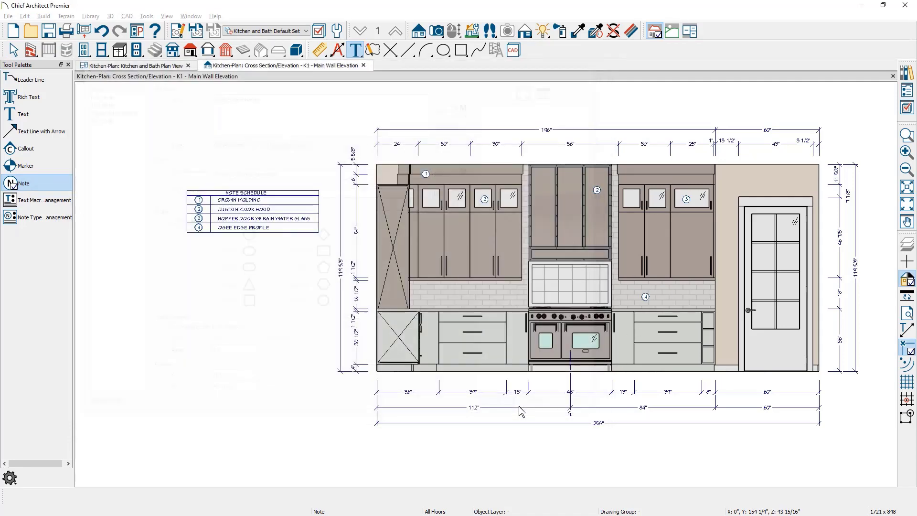
Draw a bent arrow line from the ogee edge profile note down to the countertop edge right of the range
{"action": "scroll", "coordinate": [647, 292], "scroll_direction": "up", "scroll_amount": 6}
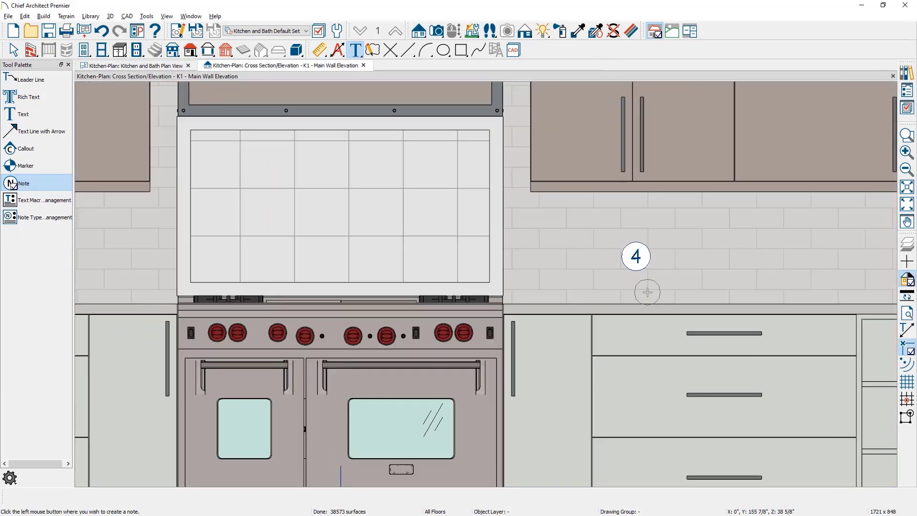
{"action": "key", "text": "space"}
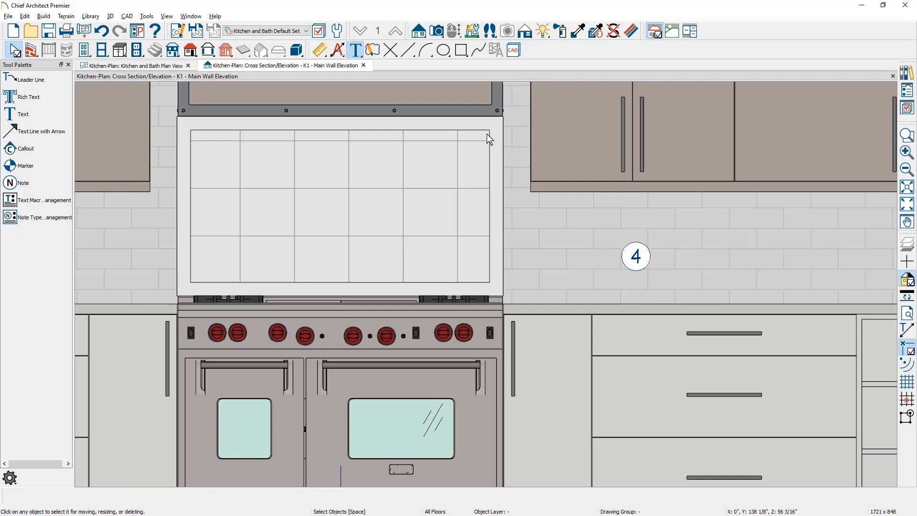
{"action": "left_click", "coordinate": [409, 50]}
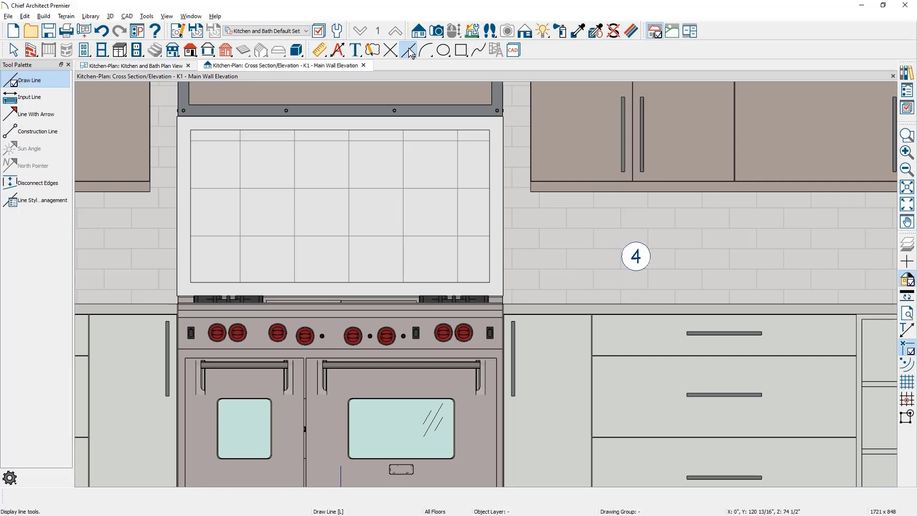
{"action": "left_click", "coordinate": [39, 114]}
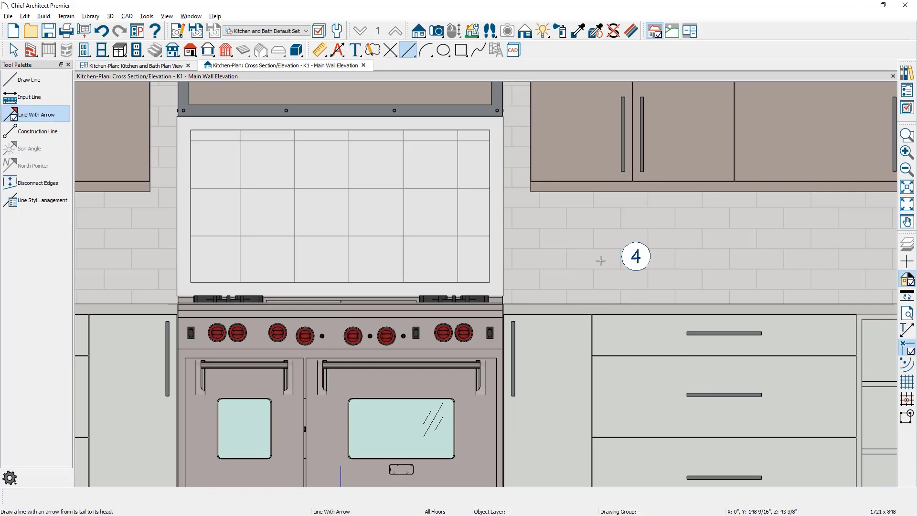
{"action": "mouse_move", "coordinate": [616, 256]}
{"action": "left_mouse_down"}
{"action": "mouse_move", "coordinate": [571, 254]}
{"action": "mouse_move", "coordinate": [552, 302]}
{"action": "left_mouse_up"}
{"action": "key", "text": "space"}
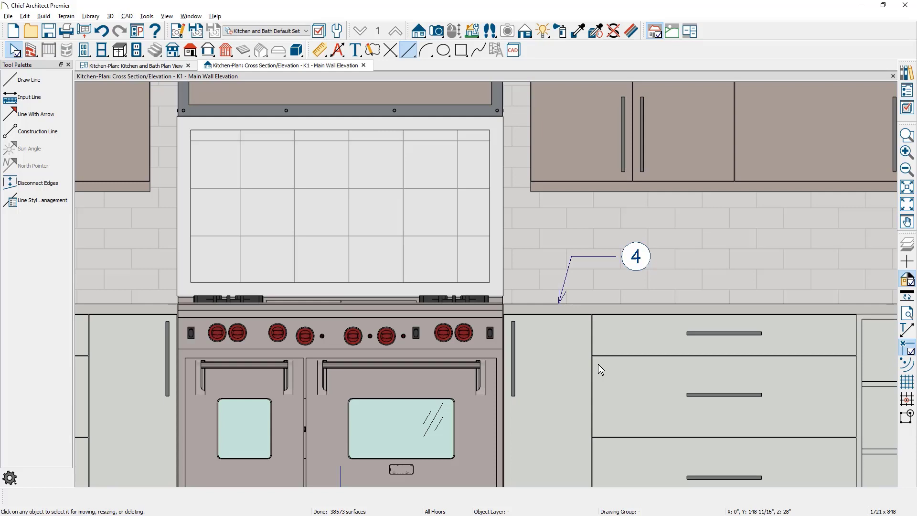
{"action": "scroll", "coordinate": [598, 364], "scroll_direction": "down", "scroll_amount": 4}
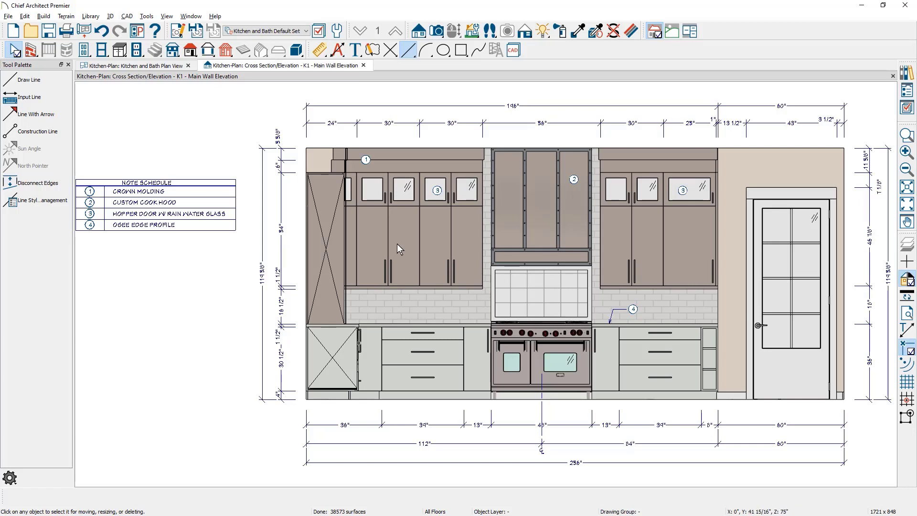
Move the CUSTOM COOK HOOD row above CROWN MOLDING in the note schedule
{"action": "left_click", "coordinate": [157, 208]}
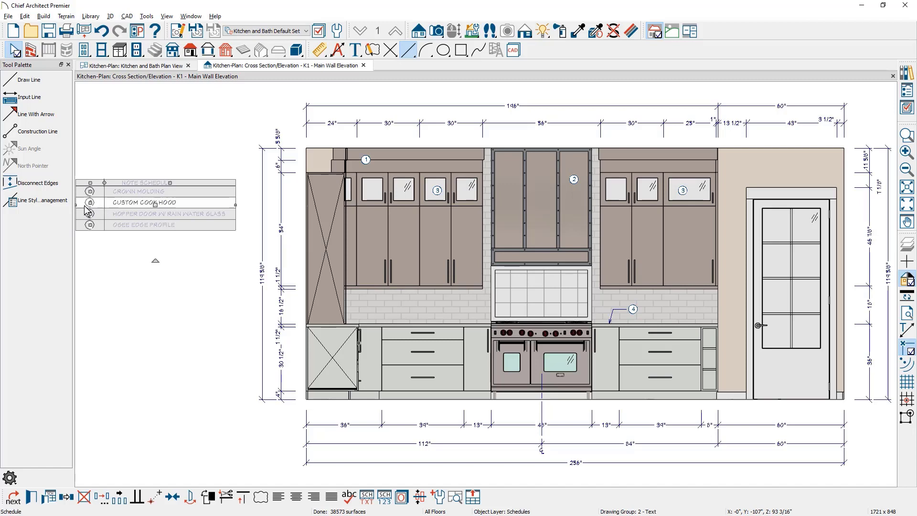
{"action": "mouse_move", "coordinate": [90, 202]}
{"action": "left_mouse_down"}
{"action": "mouse_move", "coordinate": [91, 226]}
{"action": "mouse_move", "coordinate": [90, 191]}
{"action": "left_mouse_up"}
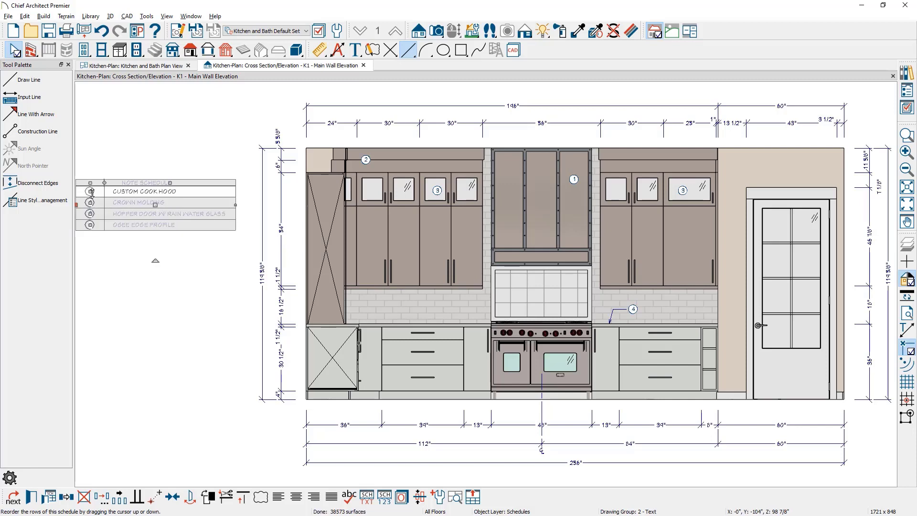
Retitle the note schedule Notes Kitchen and review its column, attribute and line style settings
{"action": "double_click", "coordinate": [118, 216]}
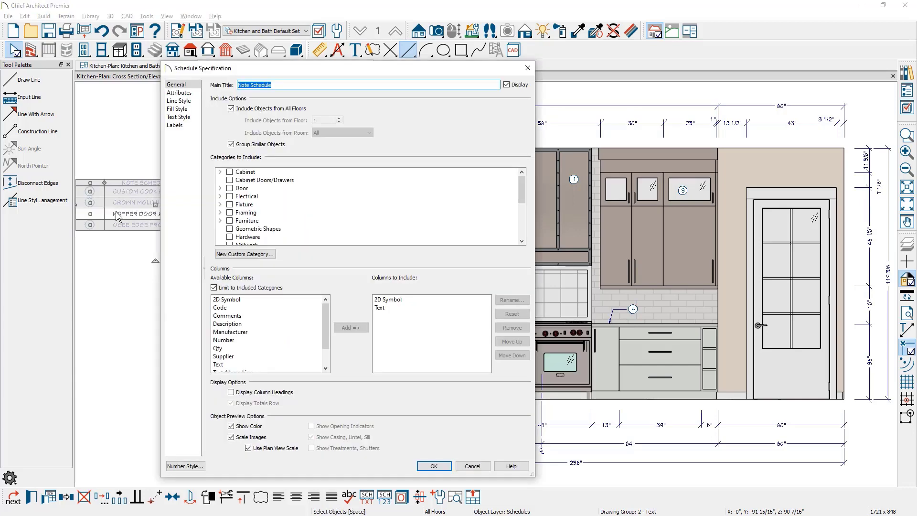
{"action": "double_click", "coordinate": [260, 85]}
{"action": "type", "text": "Kitchen"}
{"action": "left_click", "coordinate": [251, 85]}
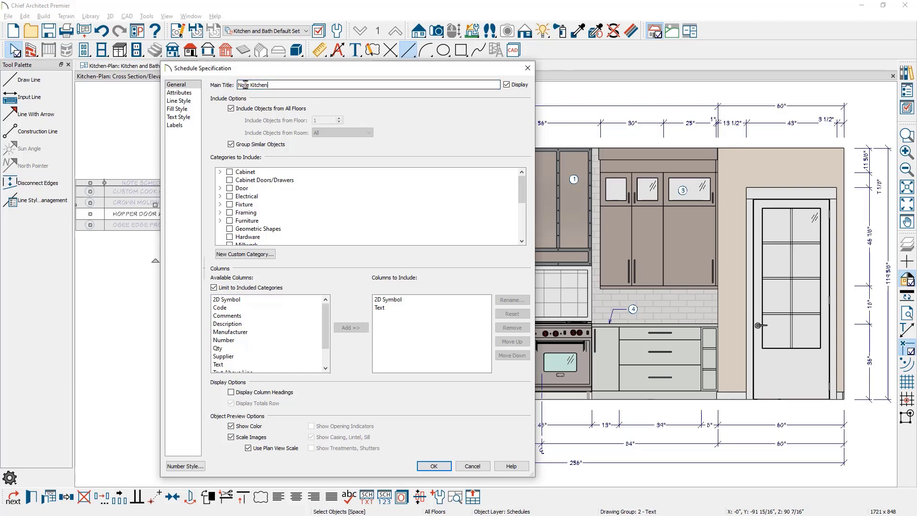
{"action": "type", "text": "s"}
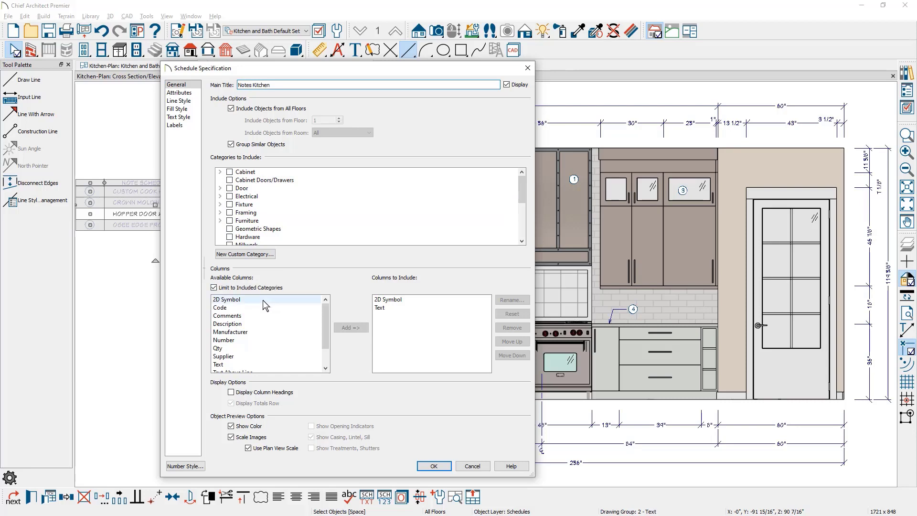
{"action": "left_click", "coordinate": [246, 325]}
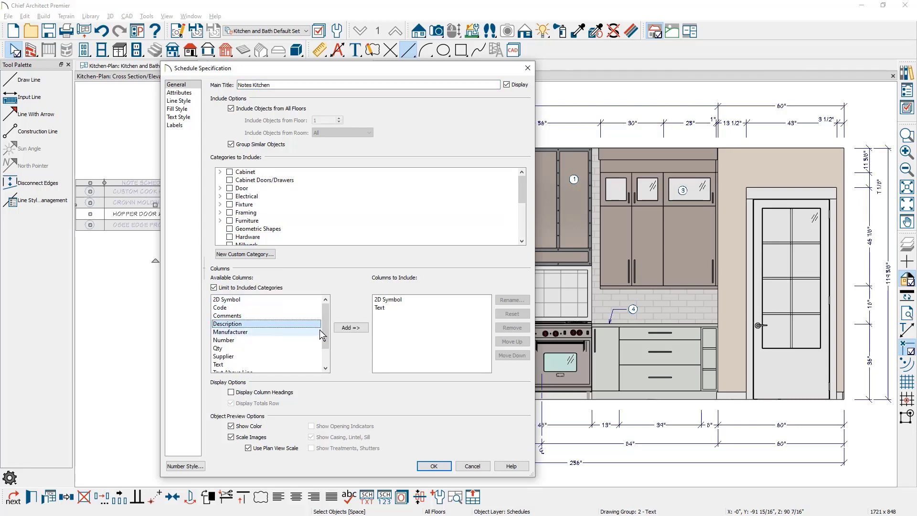
{"action": "left_click", "coordinate": [419, 317]}
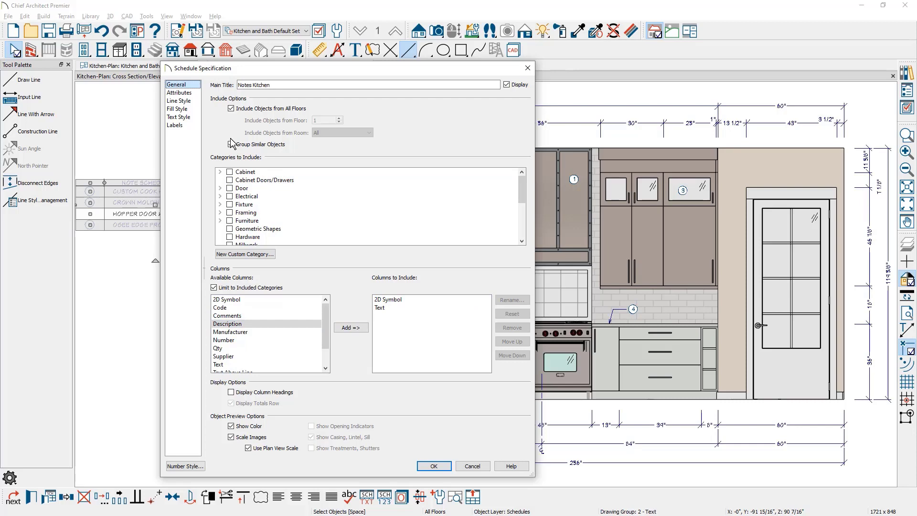
{"action": "left_click", "coordinate": [198, 93]}
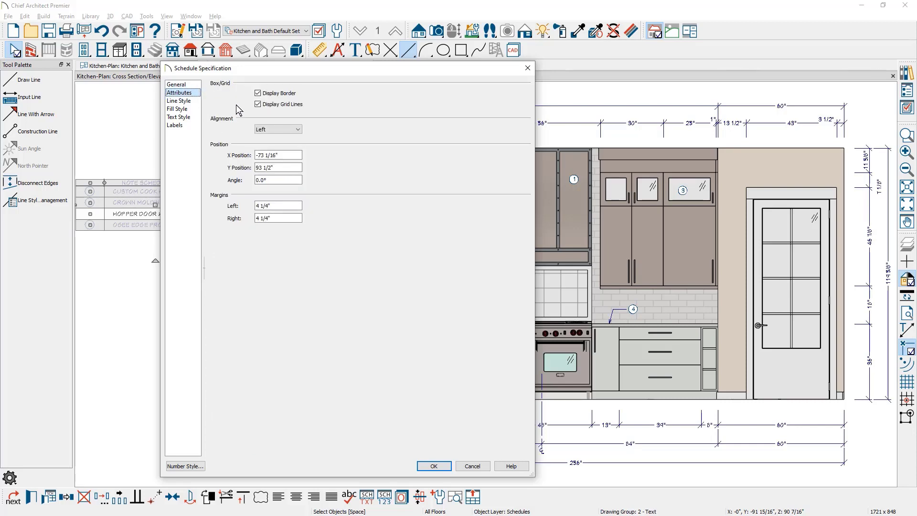
{"action": "left_click", "coordinate": [179, 101]}
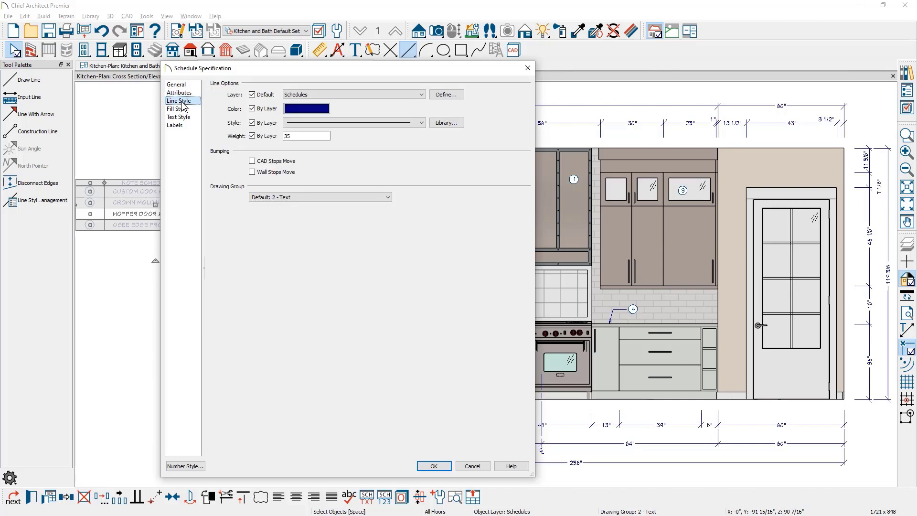
{"action": "left_click", "coordinate": [421, 465]}
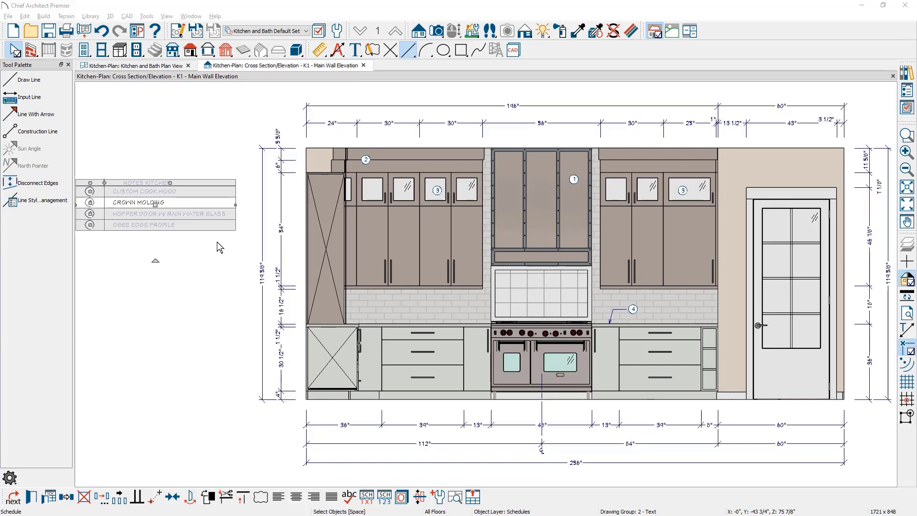
Delete the note schedule from the elevation and create a new CAD detail named Kitchen Notes
{"action": "key", "text": "Delete"}
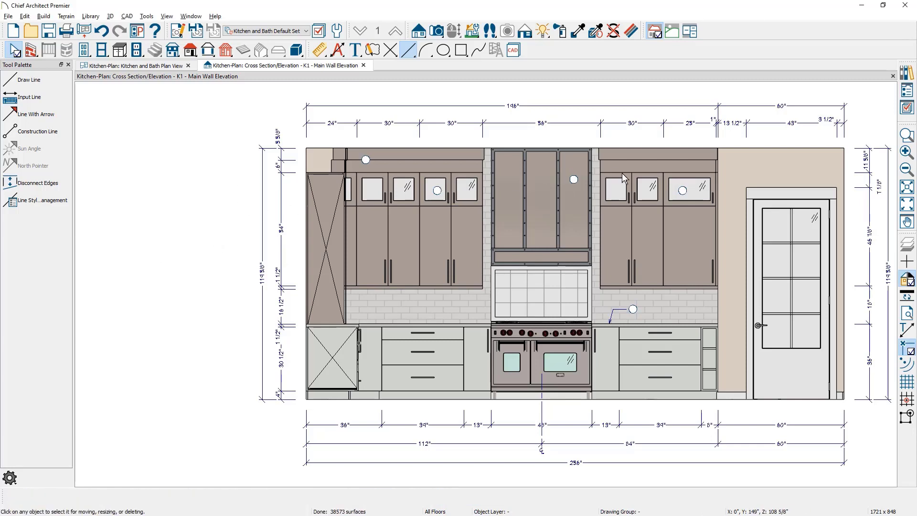
{"action": "left_click", "coordinate": [907, 92]}
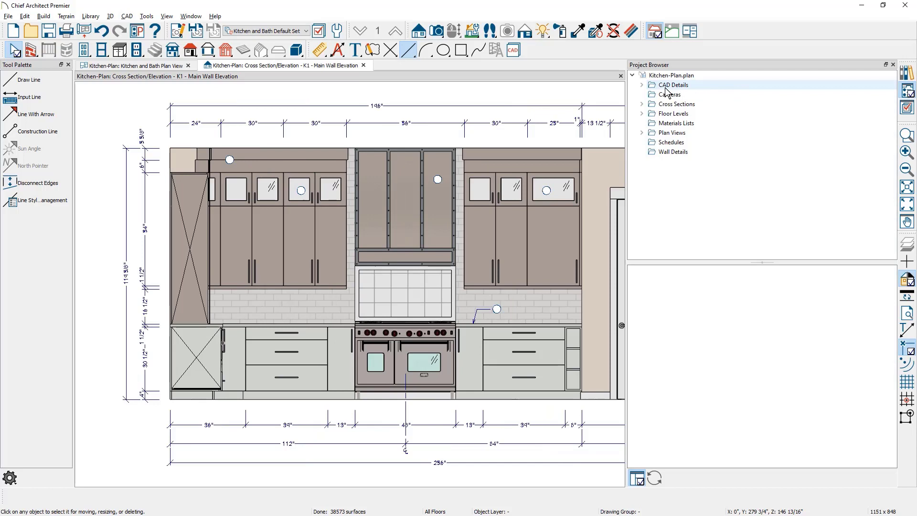
{"action": "left_click", "coordinate": [642, 86]}
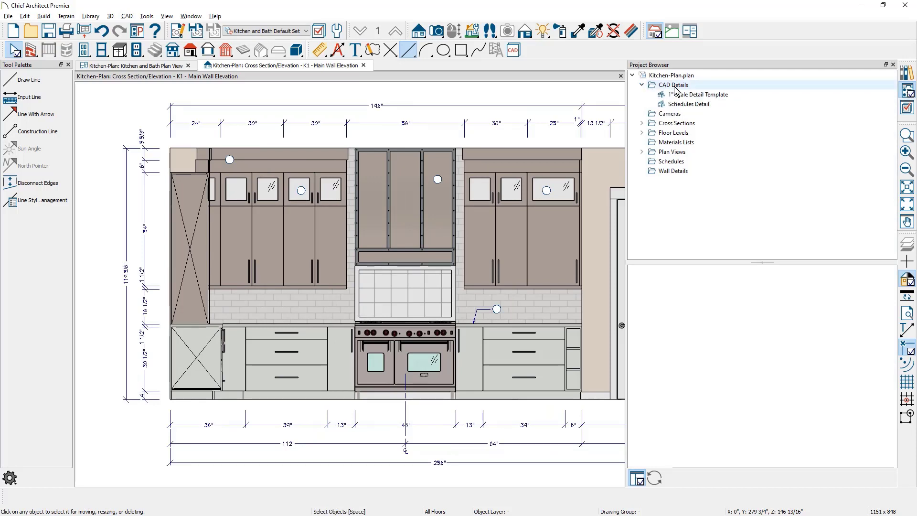
{"action": "left_click", "coordinate": [693, 89]}
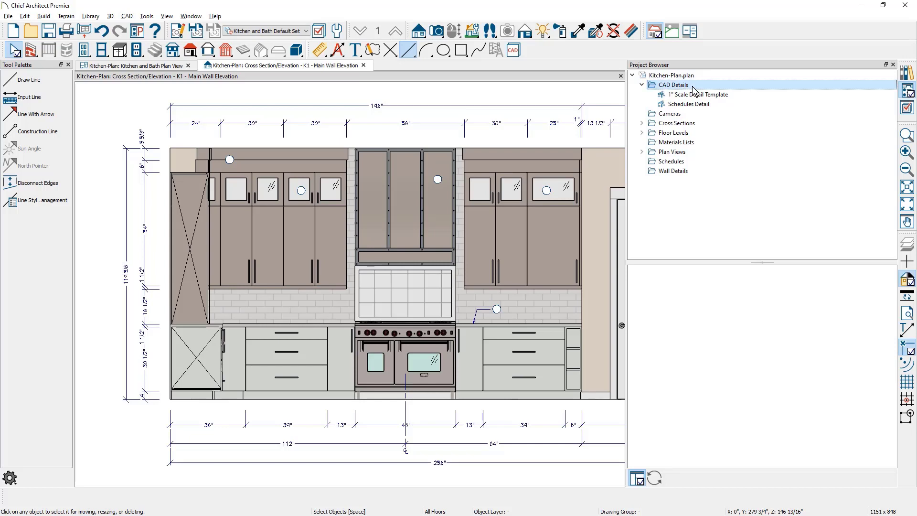
{"action": "right_click", "coordinate": [693, 91]}
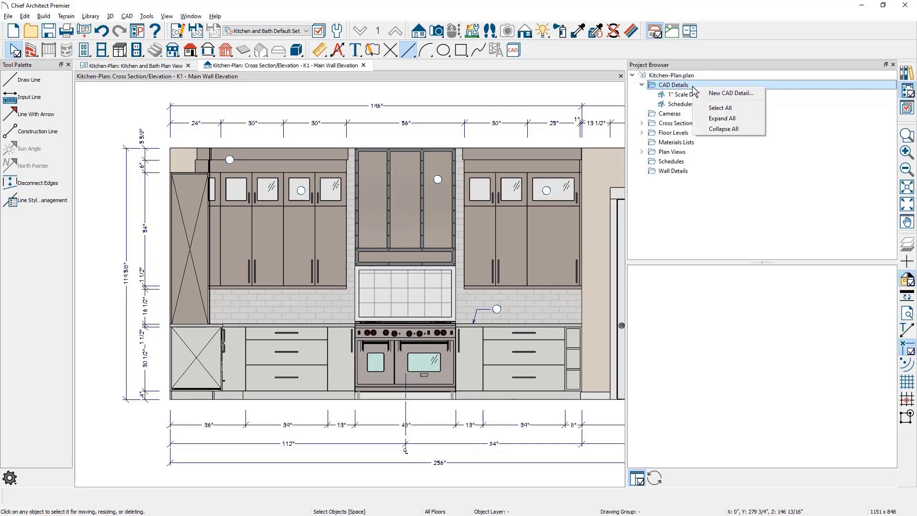
{"action": "left_click", "coordinate": [721, 95]}
{"action": "left_click", "coordinate": [403, 117]}
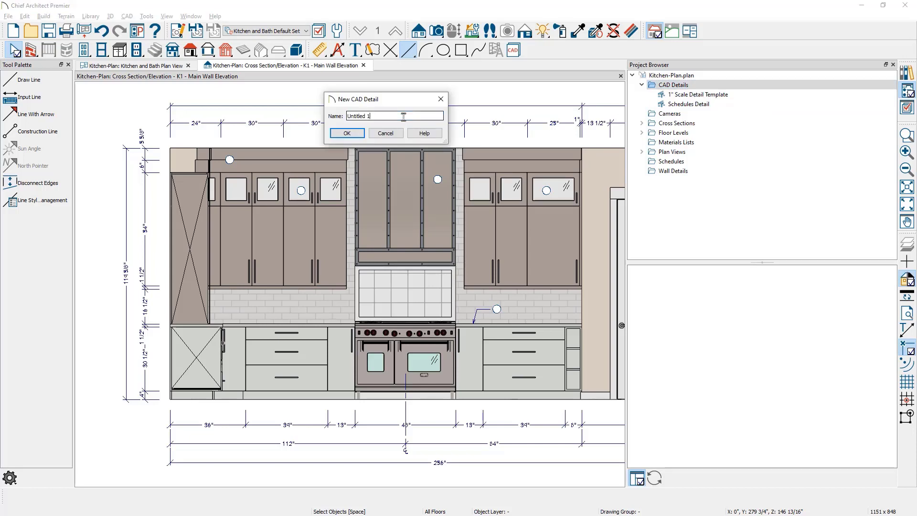
{"action": "left_click_drag", "start_coordinate": [367, 116], "coordinate": [303, 125]}
{"action": "type", "text": "Kitchen No"}
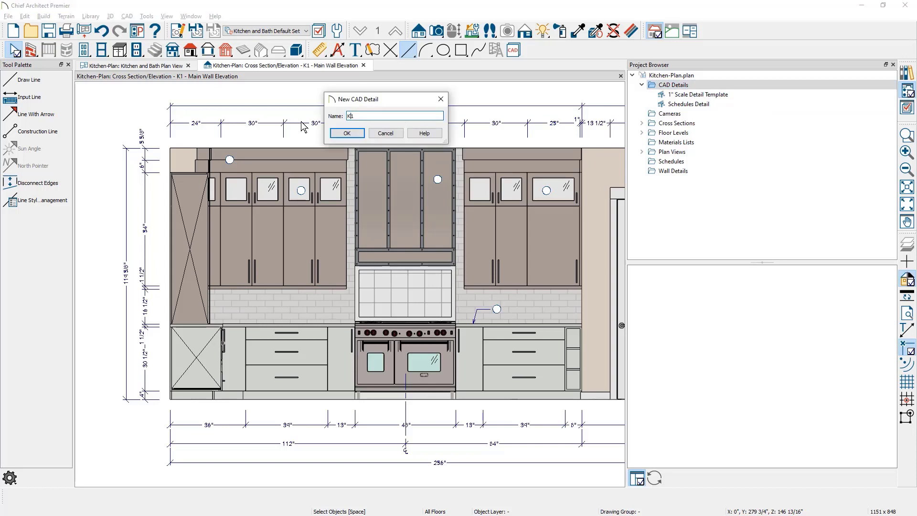
{"action": "type", "text": "tes"}
{"action": "key", "text": "Delete"}
{"action": "key", "text": "Delete"}
{"action": "left_click", "coordinate": [359, 134]}
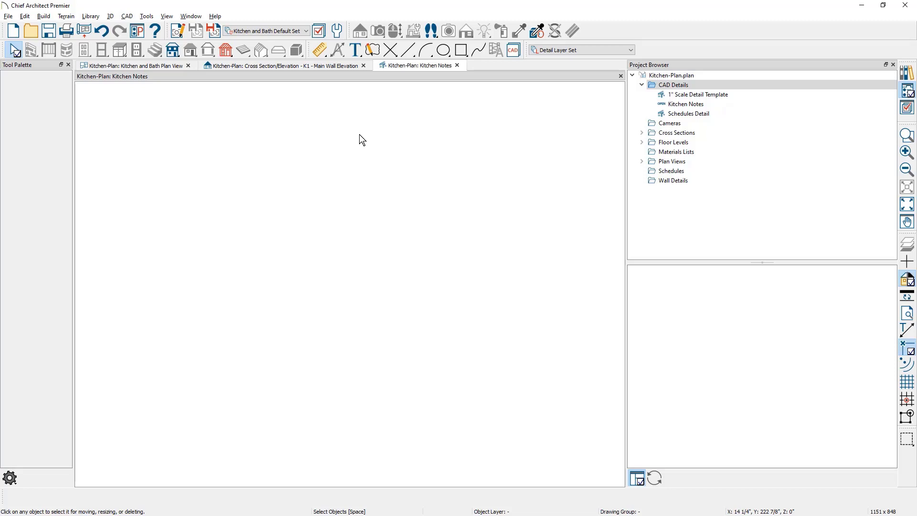
Place a note schedule in the Kitchen Notes CAD detail
{"action": "left_click", "coordinate": [147, 16]}
{"action": "mouse_move", "coordinate": [203, 137]}
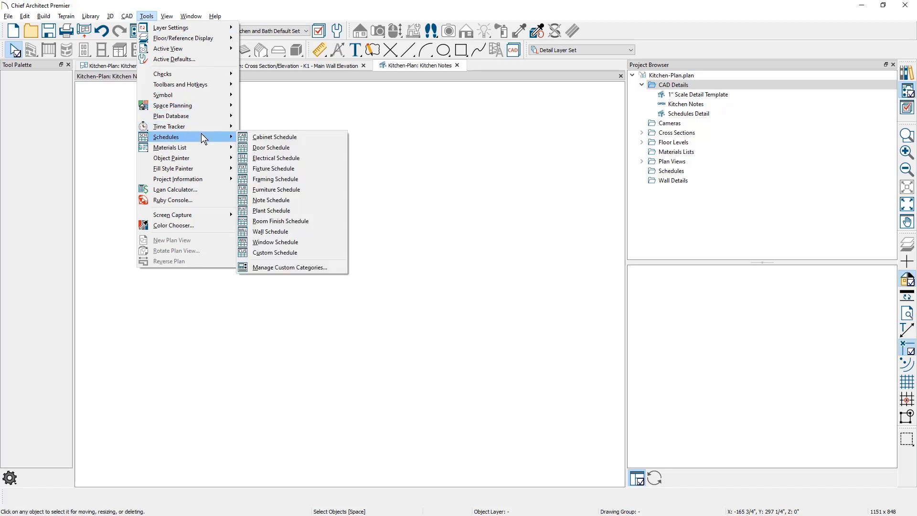
{"action": "left_click", "coordinate": [302, 200]}
{"action": "left_click", "coordinate": [302, 198]}
{"action": "scroll", "coordinate": [314, 204], "scroll_direction": "up", "scroll_amount": 5}
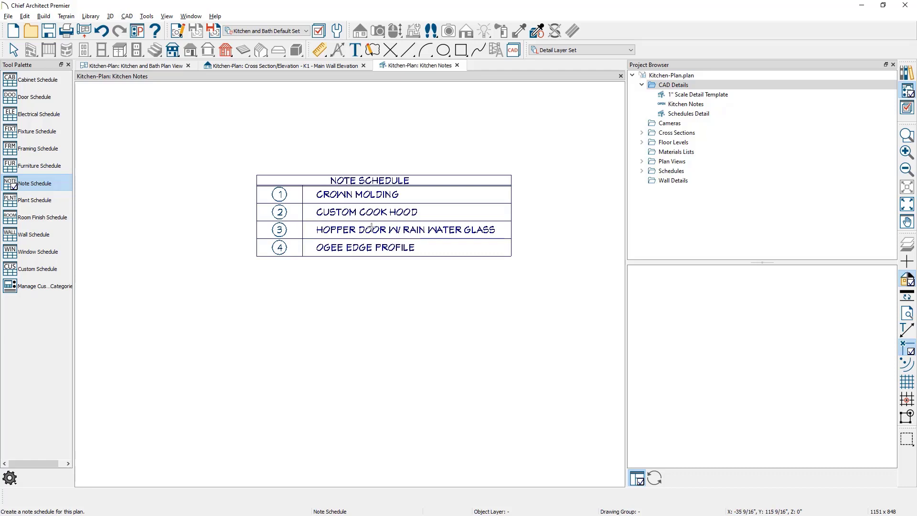
{"action": "key", "text": "space"}
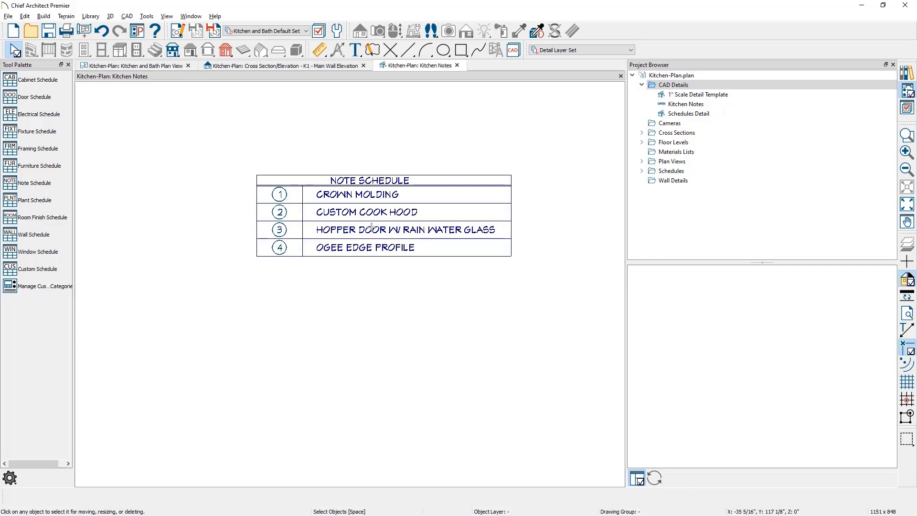
Check which note categories the new schedule includes and preview the Kitchen Notes detail in the project browser
{"action": "double_click", "coordinate": [372, 226]}
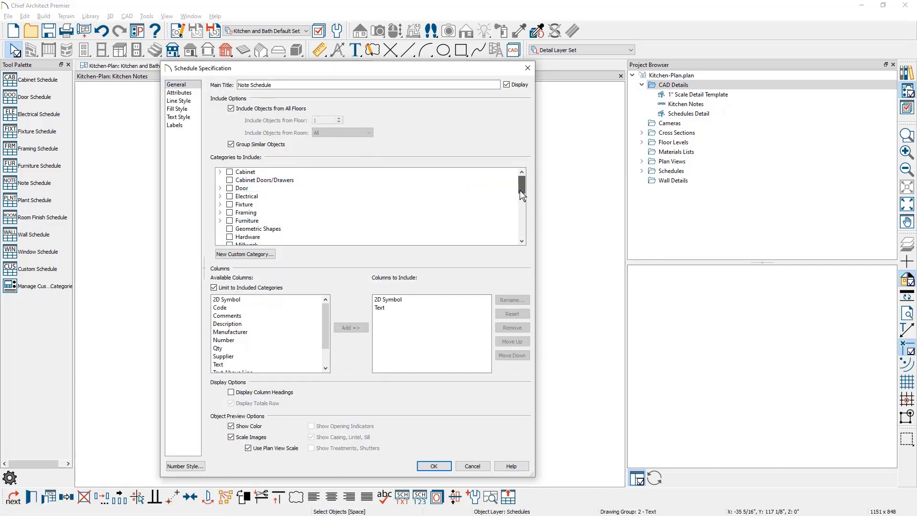
{"action": "left_click_drag", "start_coordinate": [522, 189], "coordinate": [522, 207]}
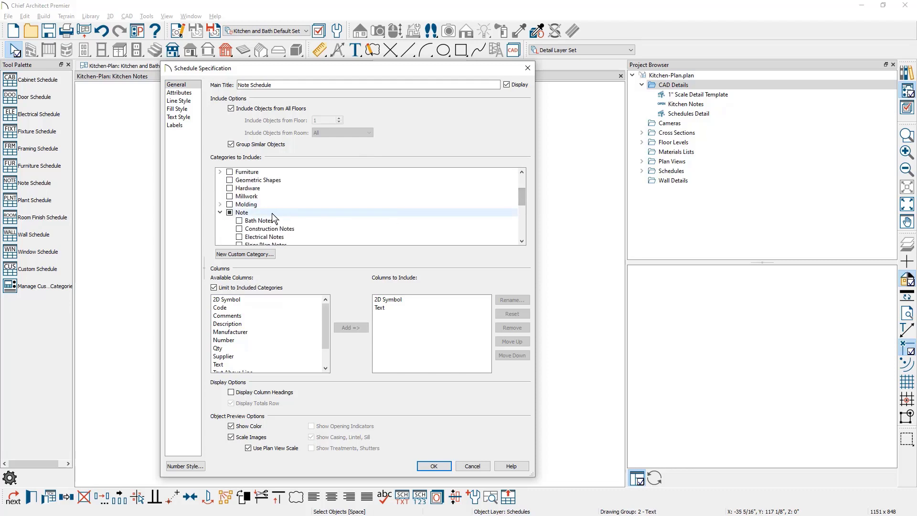
{"action": "left_click", "coordinate": [521, 241]}
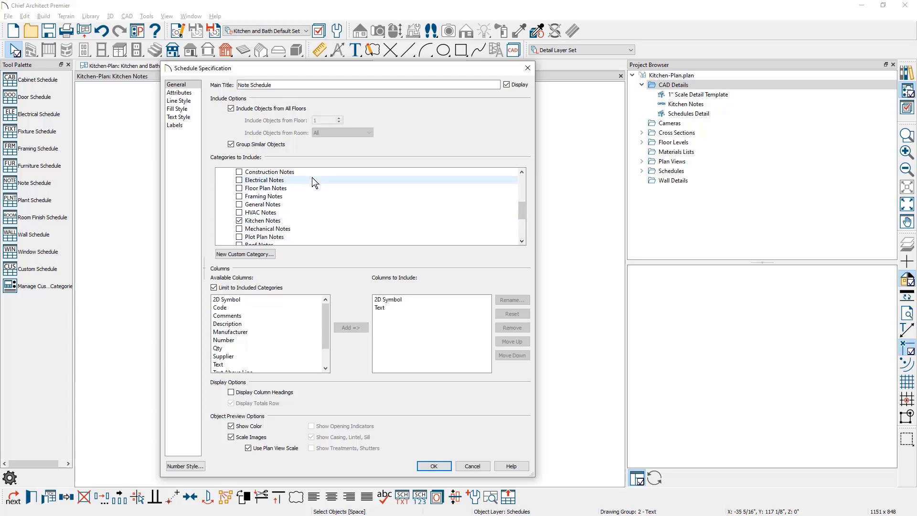
{"action": "scroll", "coordinate": [314, 174], "scroll_direction": "up", "scroll_amount": 1}
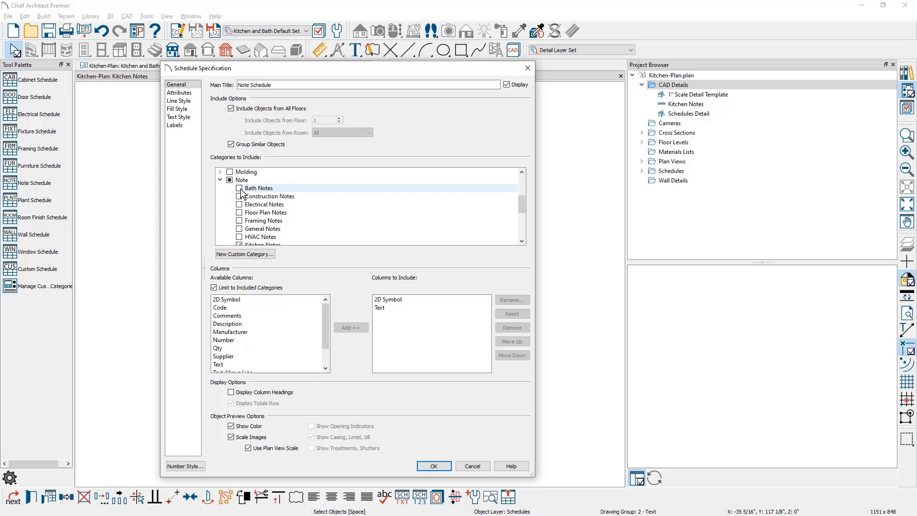
{"action": "left_click", "coordinate": [434, 467]}
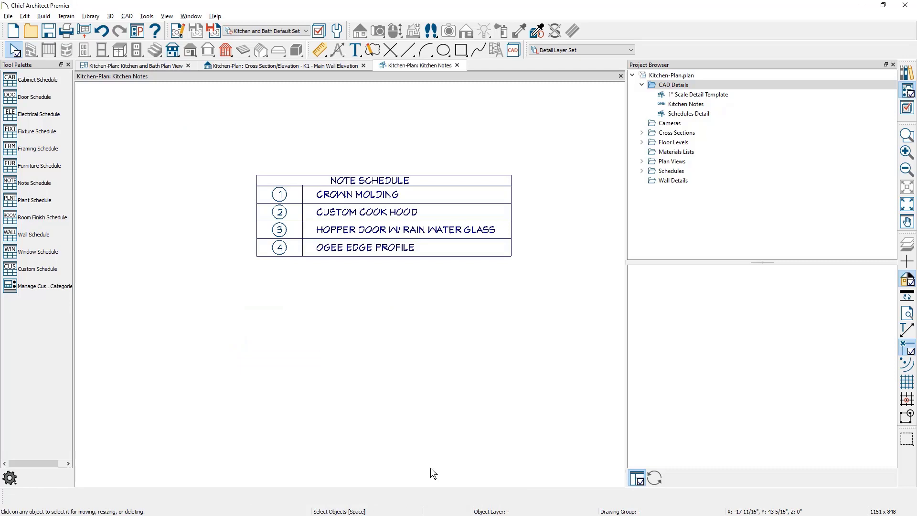
{"action": "left_click", "coordinate": [723, 103]}
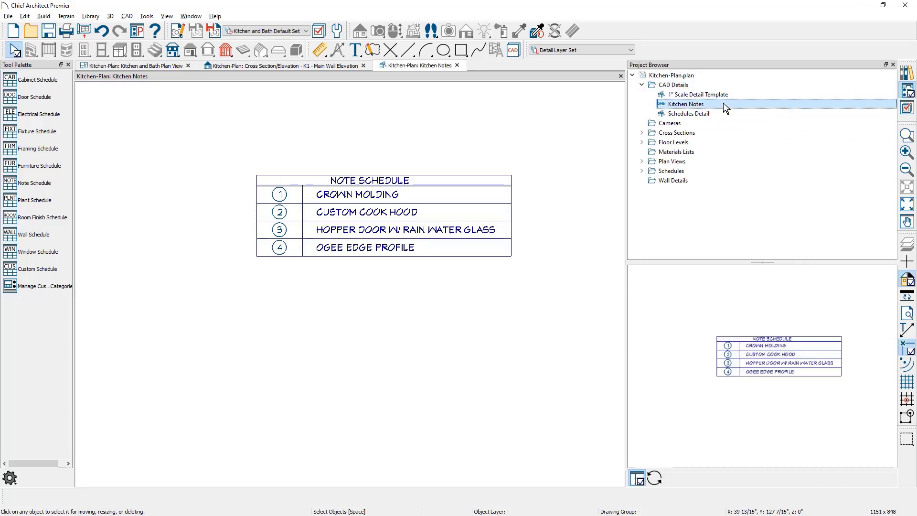